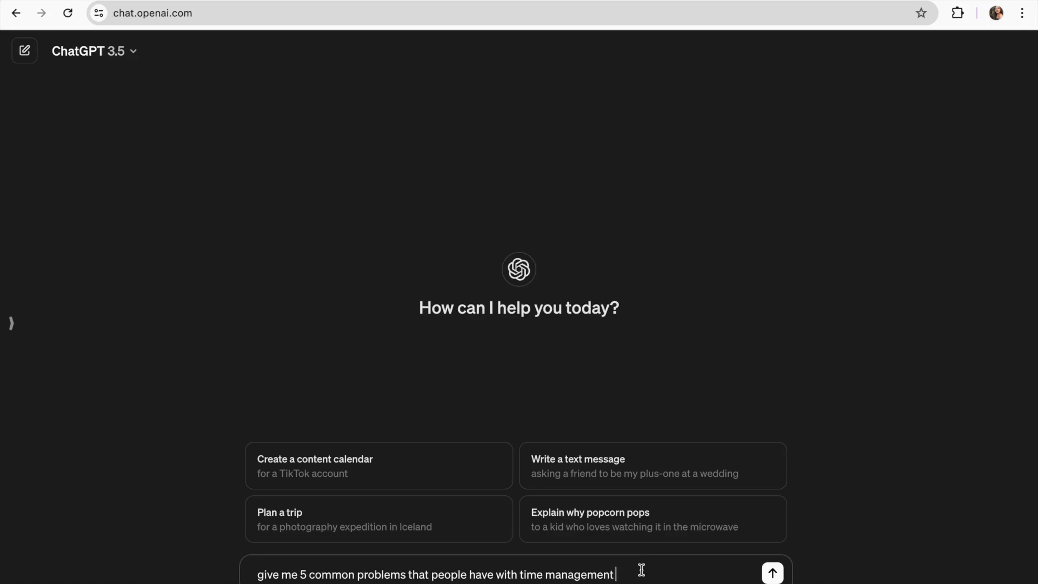
Step: Send the time-management problems question and paste the 10-chapter procrastination ebook outline request
{"action": "key", "text": "Return"}
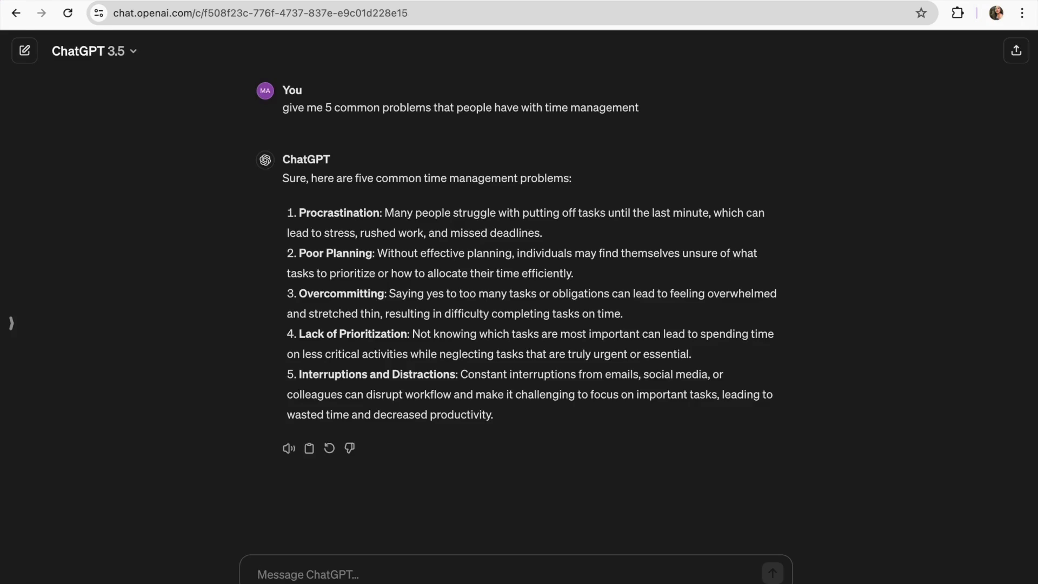
{"action": "type", "text": "write a 10 chapter outline for an ebook to help people with Procrastination"}
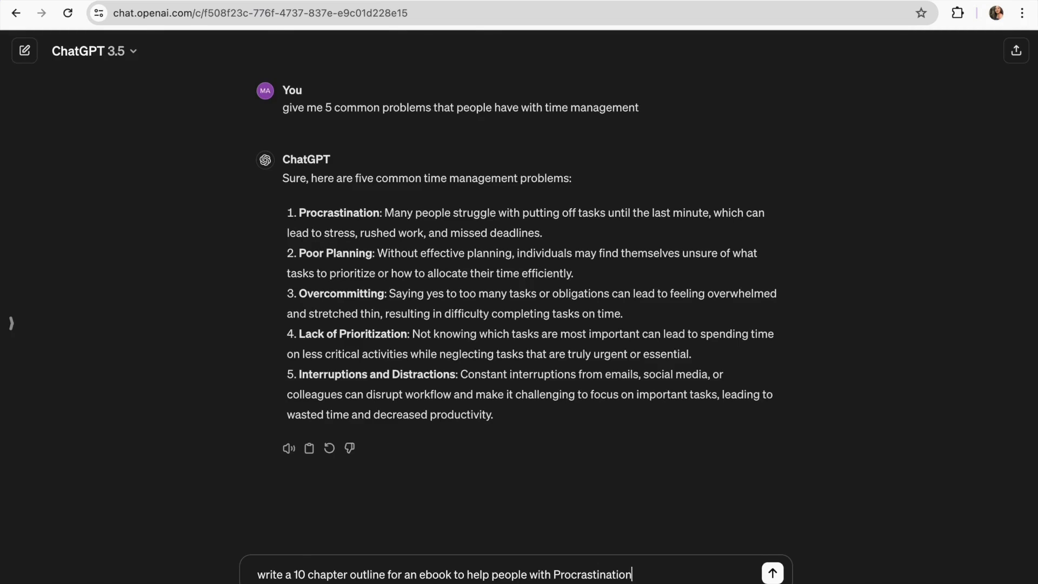
Step: Send the 10-chapter outline request, then ask for 'write me 300 words on chapter 1'
{"action": "key", "text": "Return"}
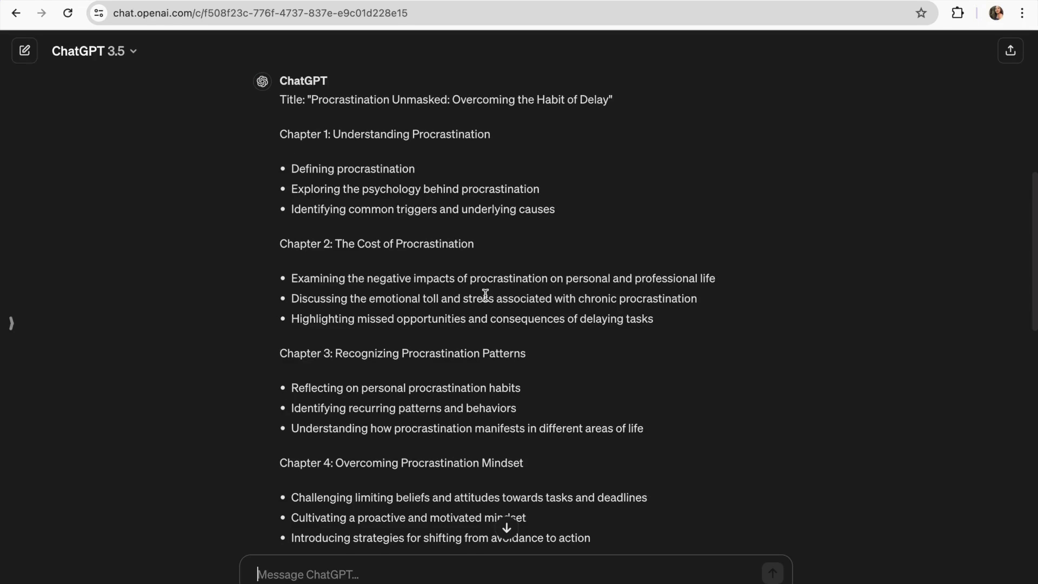
{"action": "scroll", "coordinate": [485, 294], "scroll_direction": "down", "scroll_amount": 13}
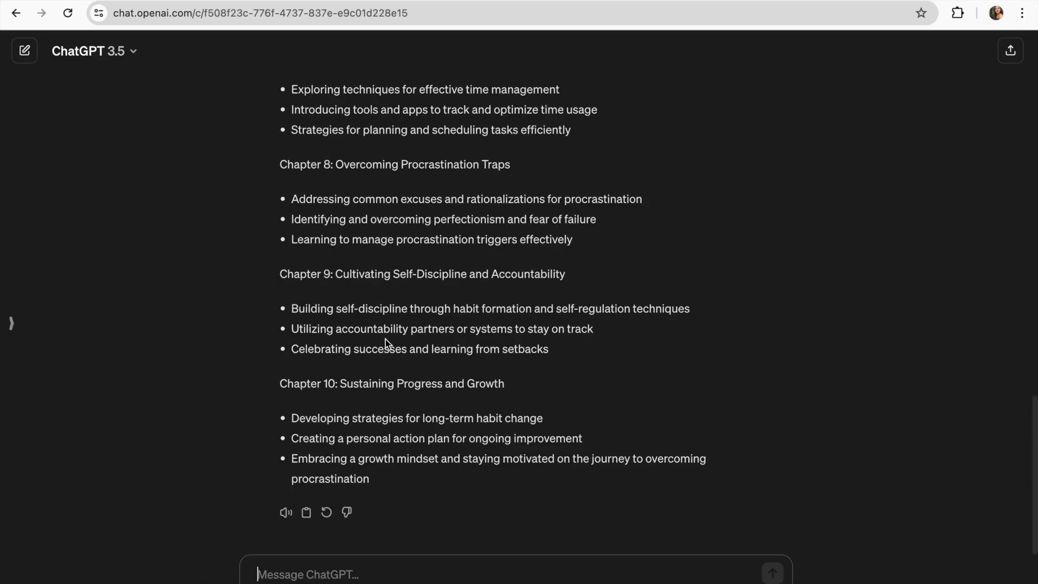
{"action": "type", "text": "write m"}
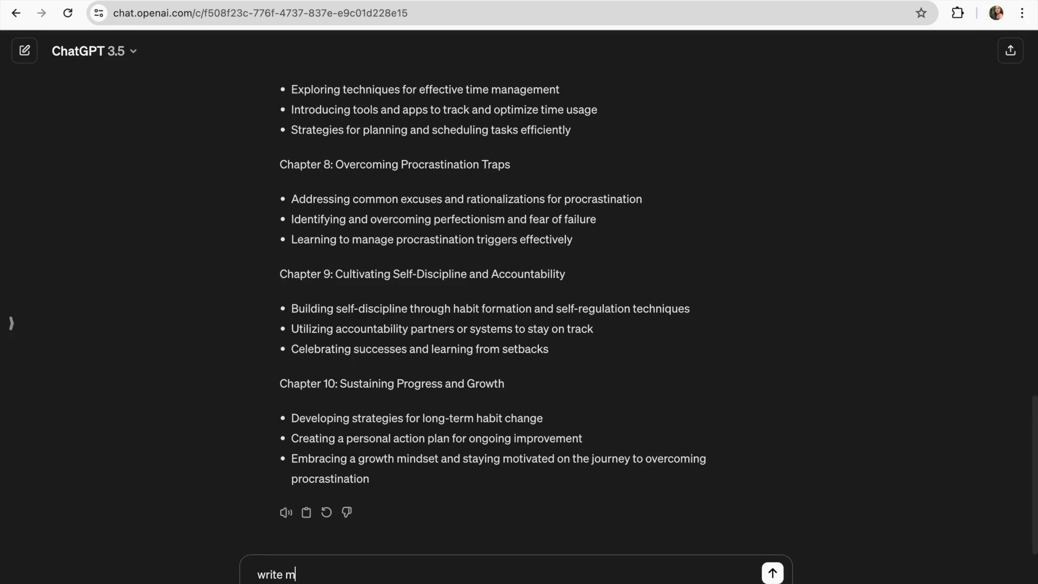
{"action": "type", "text": "e 300 words on chap"}
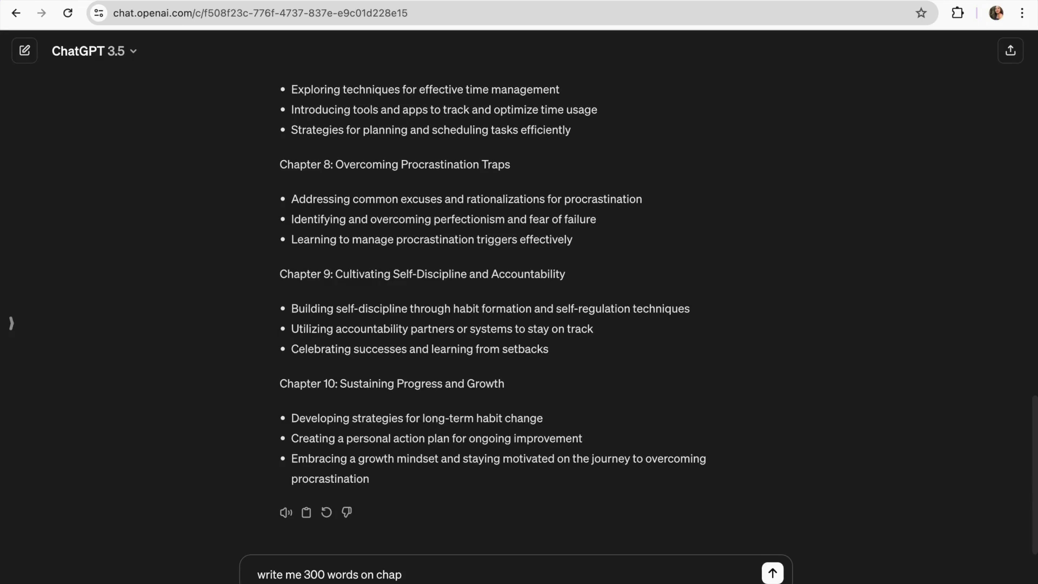
{"action": "type", "text": "ter 1"}
{"action": "key", "text": "Return"}
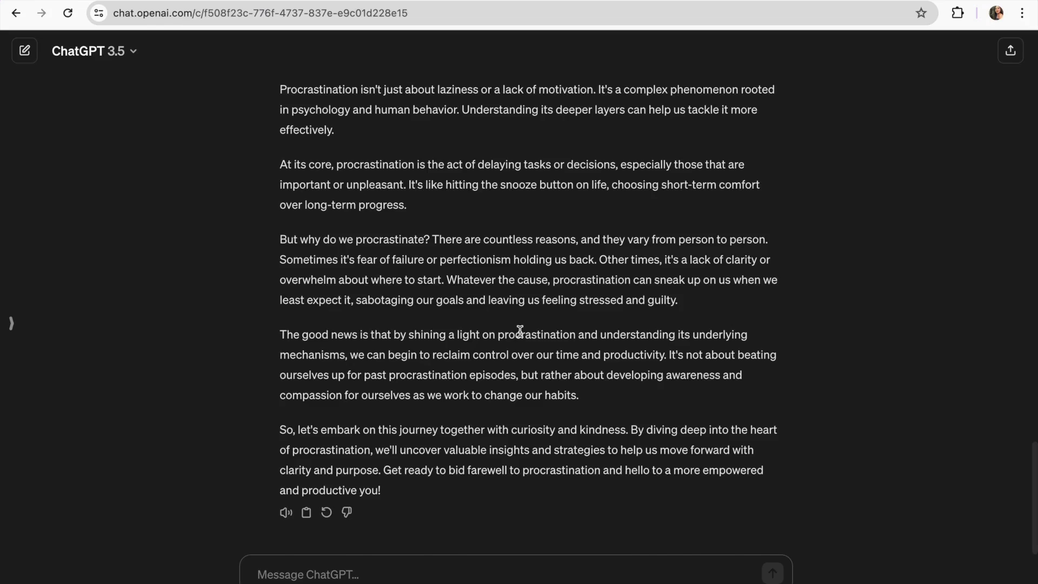
Step: Select the Chapter 1 draft paragraphs from 'Welcome' onward and move to the blank Google Doc
{"action": "scroll", "coordinate": [520, 331], "scroll_direction": "up", "scroll_amount": 6}
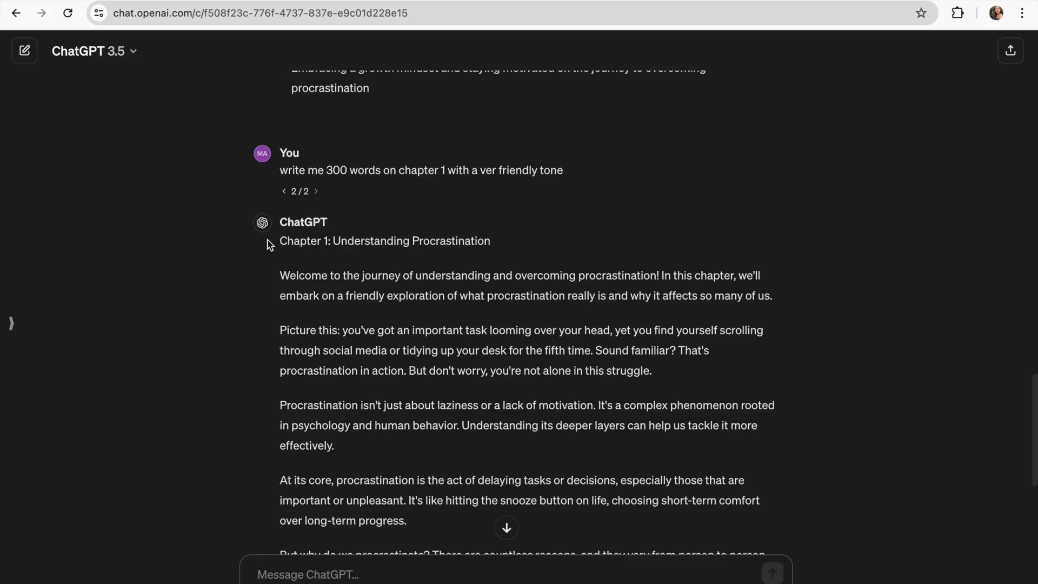
{"action": "scroll", "coordinate": [334, 306], "scroll_direction": "down", "scroll_amount": 1}
{"action": "left_click", "coordinate": [284, 193]}
{"action": "left_click_drag", "start_coordinate": [285, 193], "coordinate": [455, 494]}
{"action": "key", "text": "ctrl+c"}
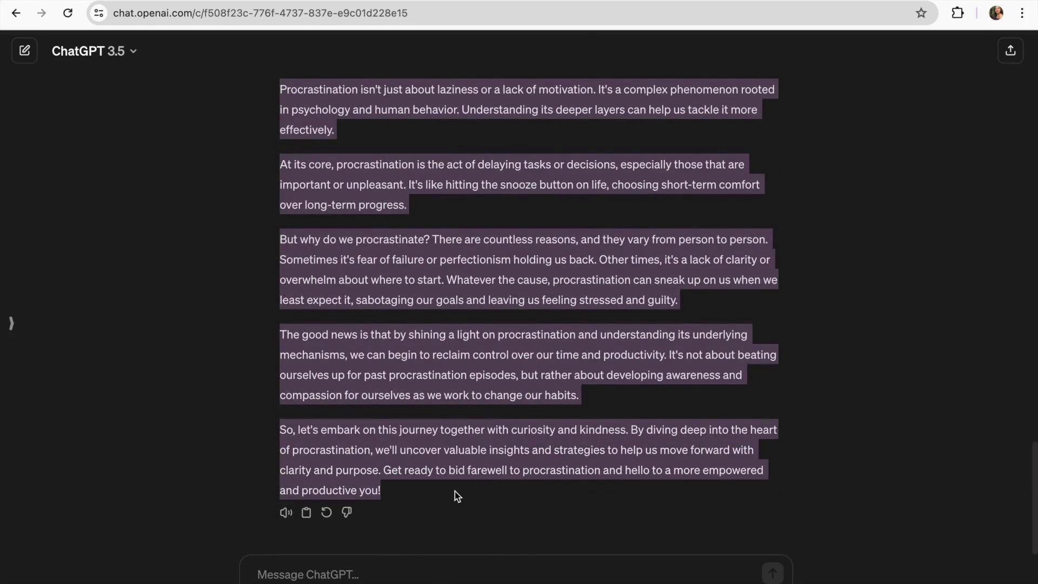
{"action": "key", "text": "ctrl+Tab"}
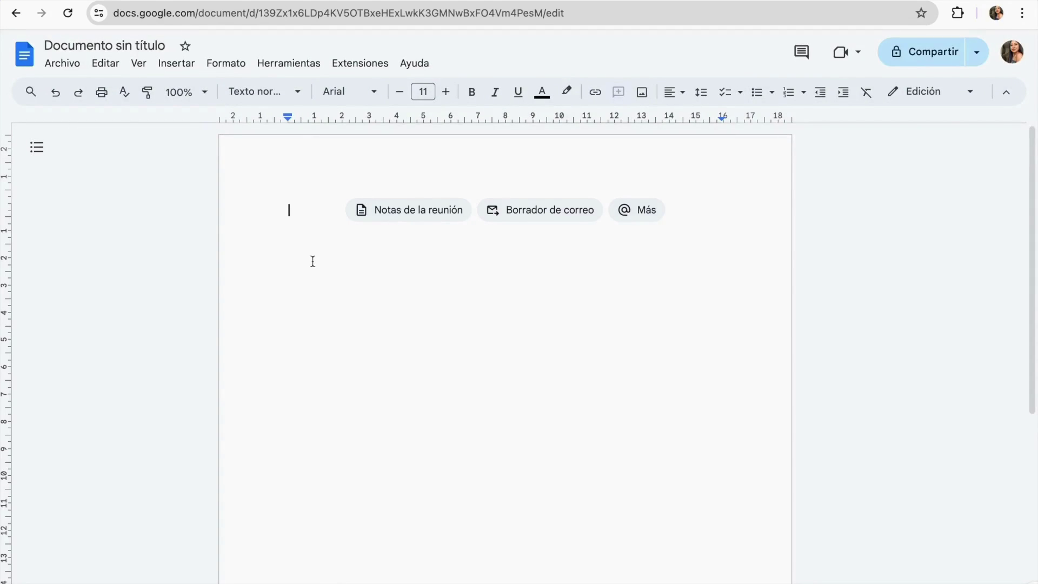
Step: Paste the Chapter 1 paragraphs into the document as plain text with Editar > Pegar sin formato
{"action": "key", "text": "Return"}
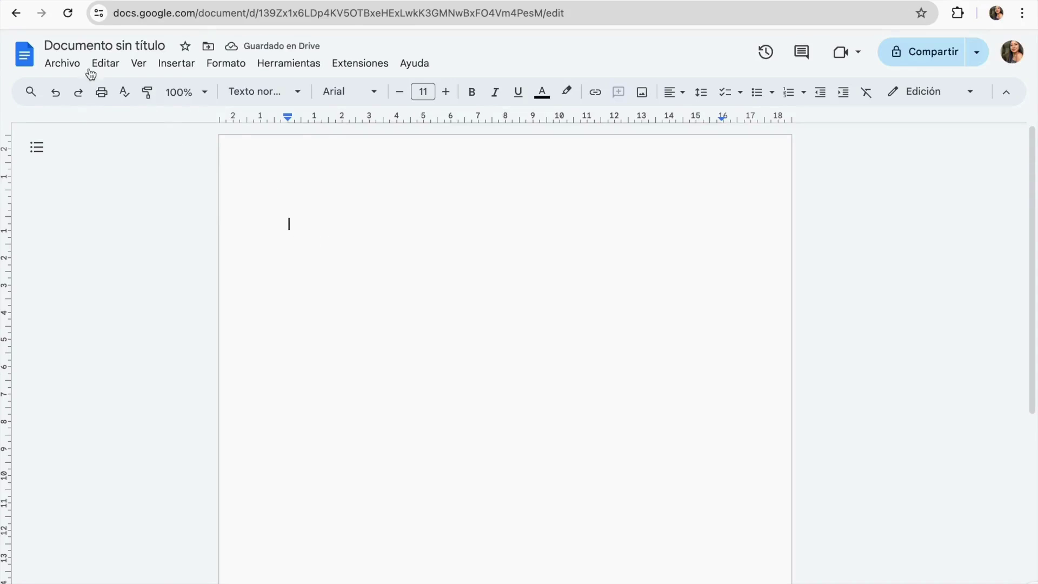
{"action": "left_click", "coordinate": [103, 66]}
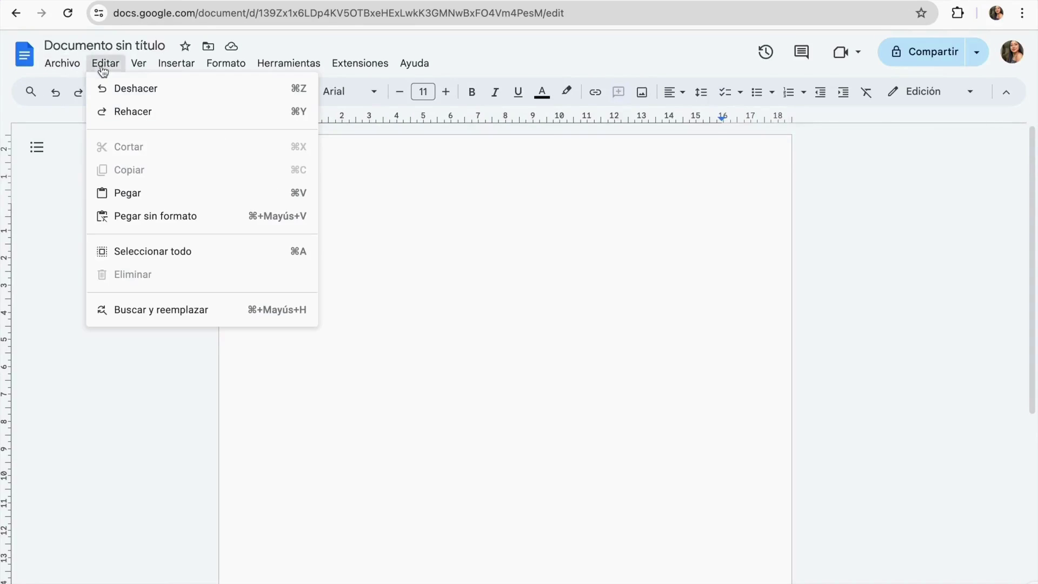
{"action": "left_click", "coordinate": [179, 223]}
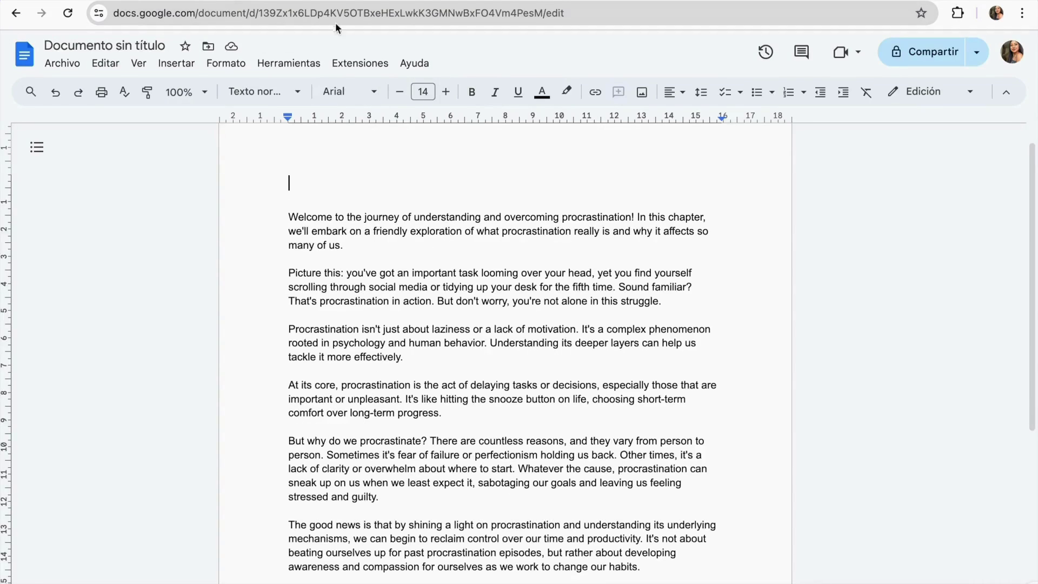
Step: Select the ebook title line in the ChatGPT outline and place the cursor above the first paragraph
{"action": "key", "text": "ctrl+Tab"}
{"action": "scroll", "coordinate": [313, 208], "scroll_direction": "down", "scroll_amount": 1}
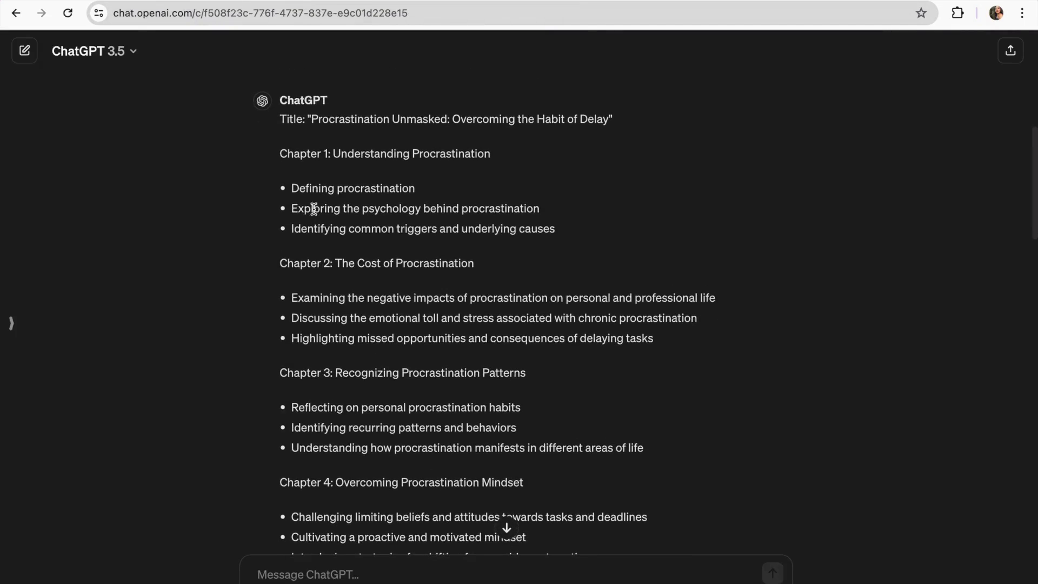
{"action": "left_click_drag", "start_coordinate": [280, 119], "coordinate": [626, 125]}
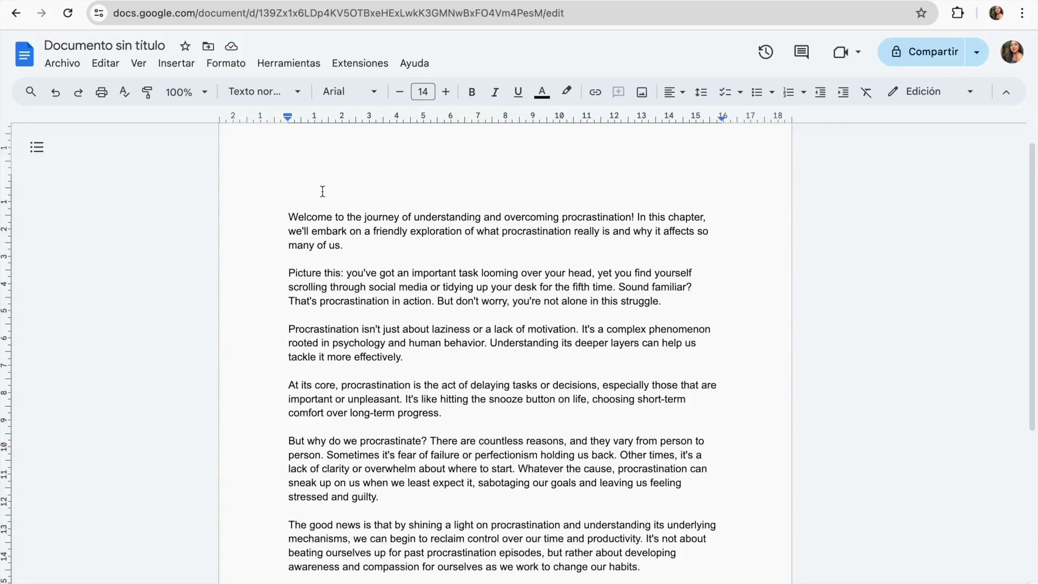
{"action": "left_click", "coordinate": [323, 192]}
Step: Paste the title and chapter heading without formatting and give the ebook title the Título style
{"action": "left_click", "coordinate": [104, 63]}
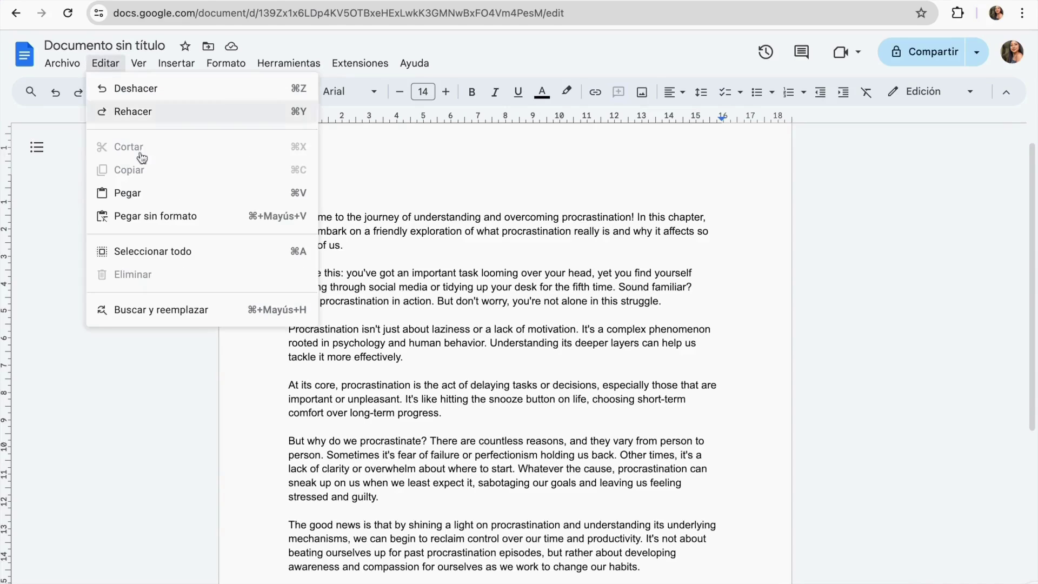
{"action": "left_click", "coordinate": [209, 217]}
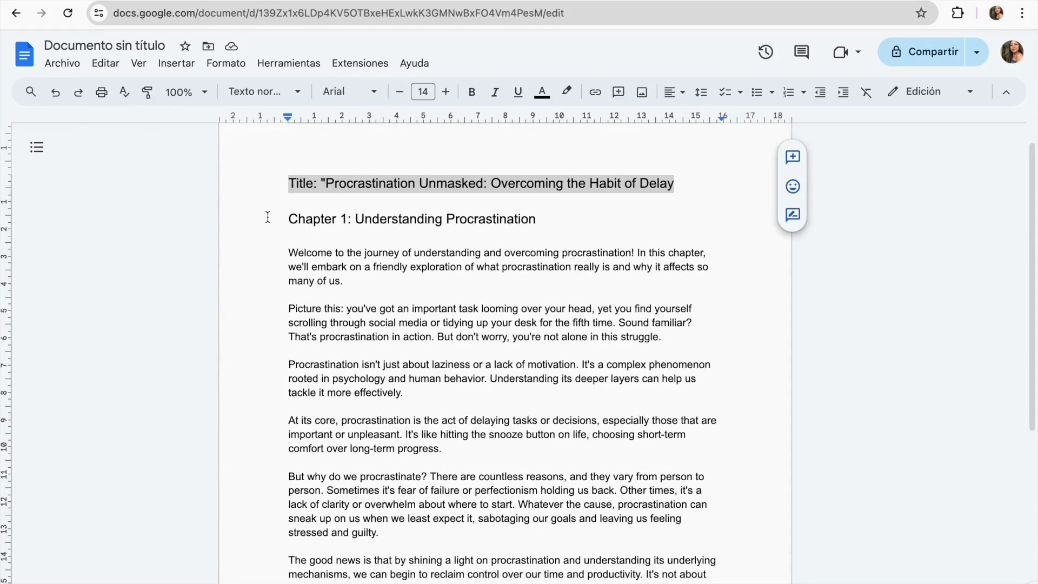
{"action": "left_click", "coordinate": [262, 92]}
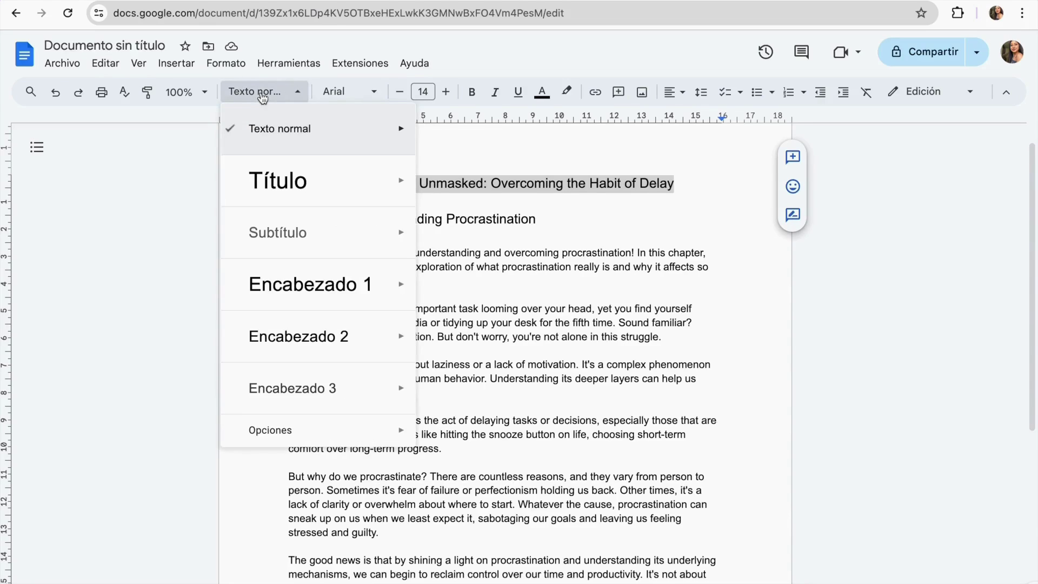
{"action": "left_click", "coordinate": [306, 192]}
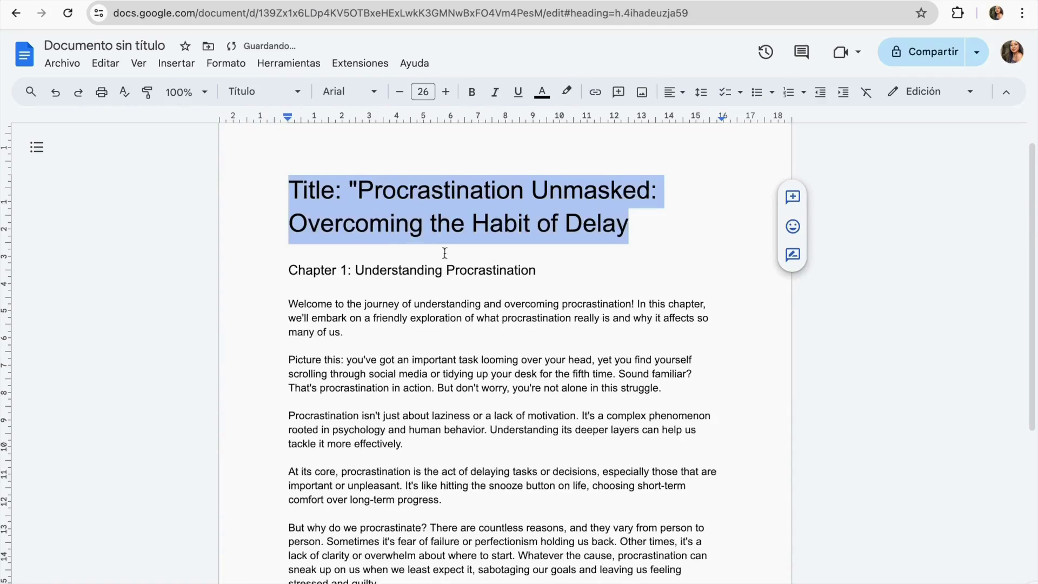
Step: Make 'Chapter 1: Understanding Procrastination' an Encabezado 2 heading and delete the blank line above it
{"action": "left_click", "coordinate": [542, 270]}
{"action": "left_click_drag", "start_coordinate": [542, 271], "coordinate": [280, 258]}
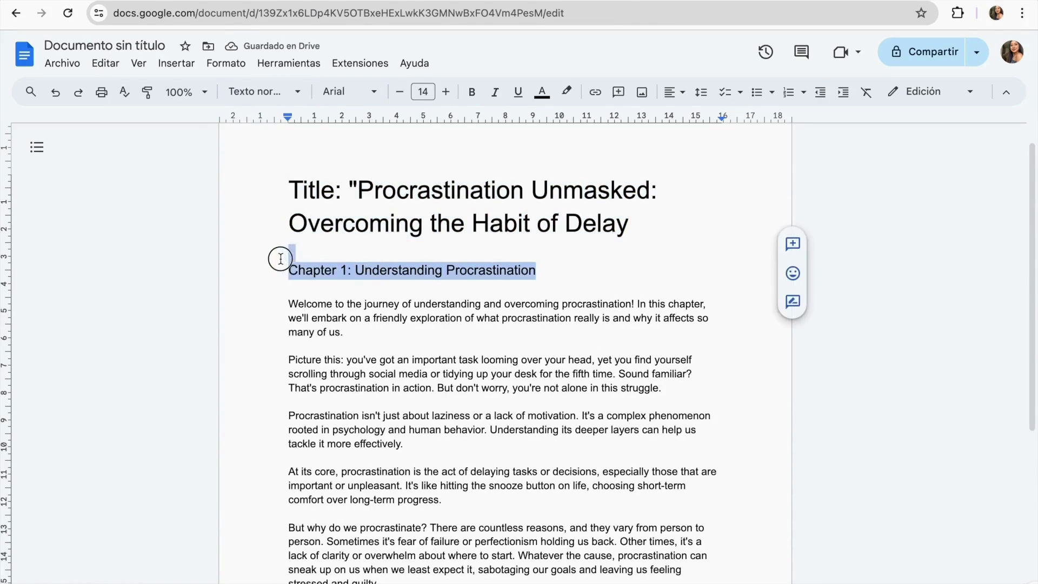
{"action": "left_click", "coordinate": [262, 92]}
{"action": "mouse_move", "coordinate": [294, 298]}
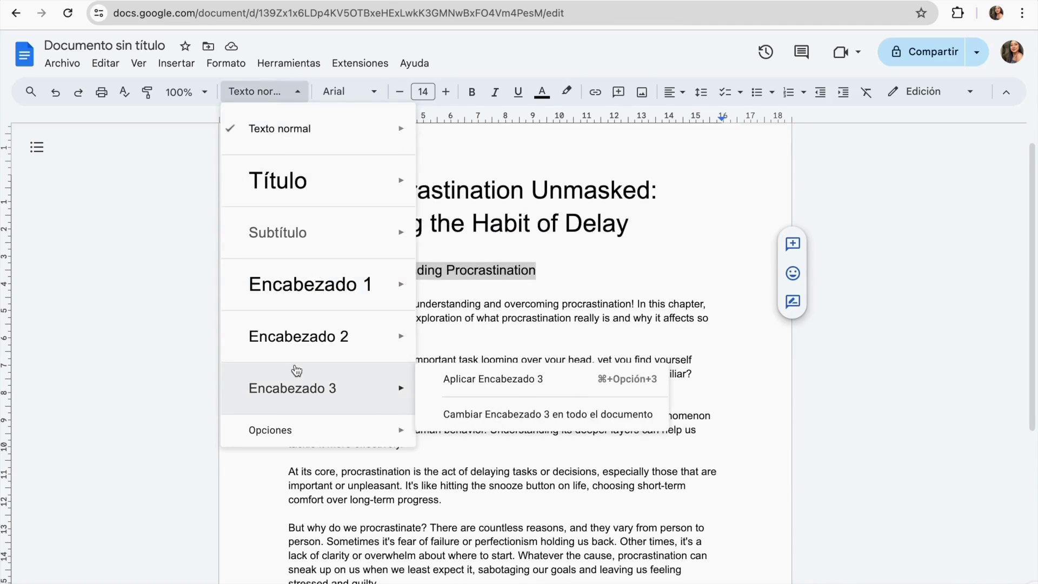
{"action": "mouse_move", "coordinate": [304, 336]}
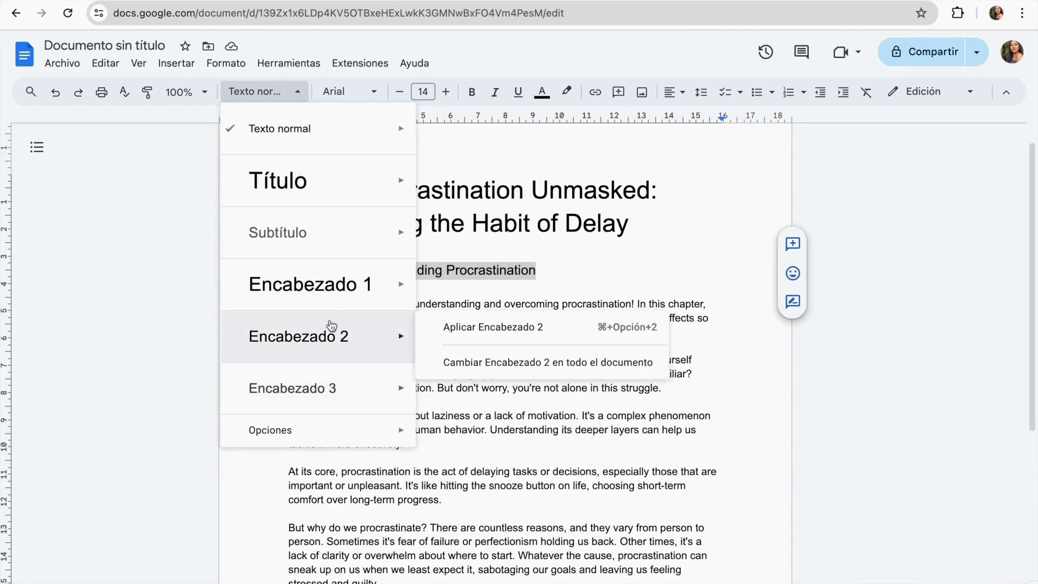
{"action": "left_click", "coordinate": [400, 335]}
{"action": "left_click", "coordinate": [413, 334]}
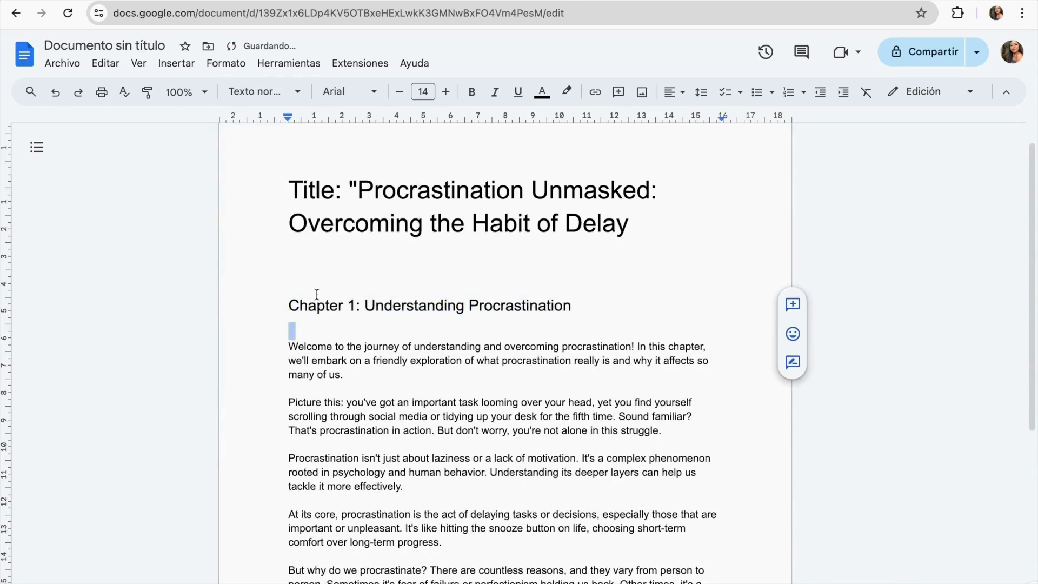
{"action": "left_click", "coordinate": [280, 263]}
{"action": "key", "text": "BackSpace"}
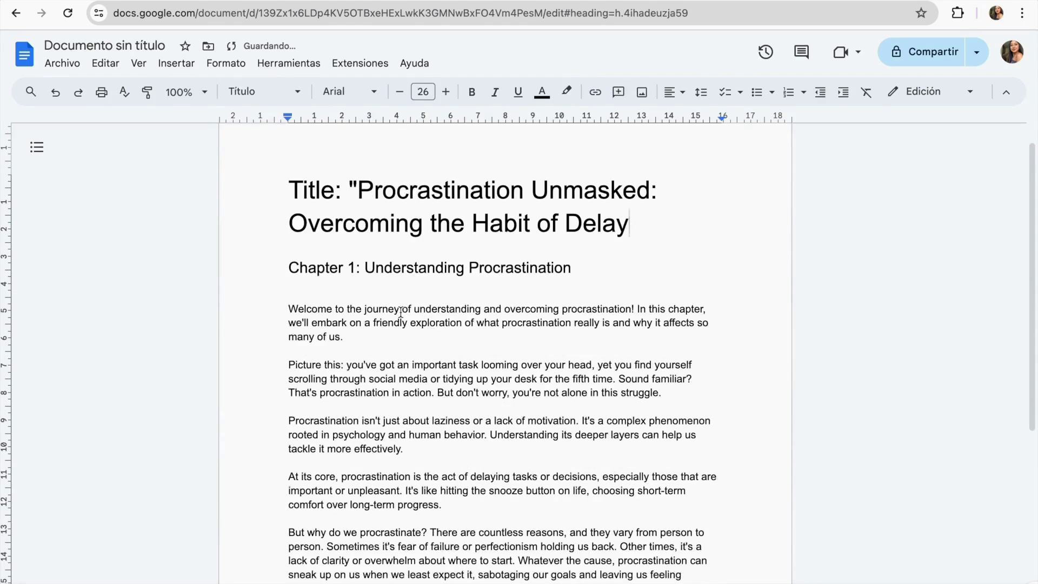
Step: Edit the earlier ChatGPT prompt to request 300 words on chapter 2, kept on a single line
{"action": "key", "text": "ctrl+Tab"}
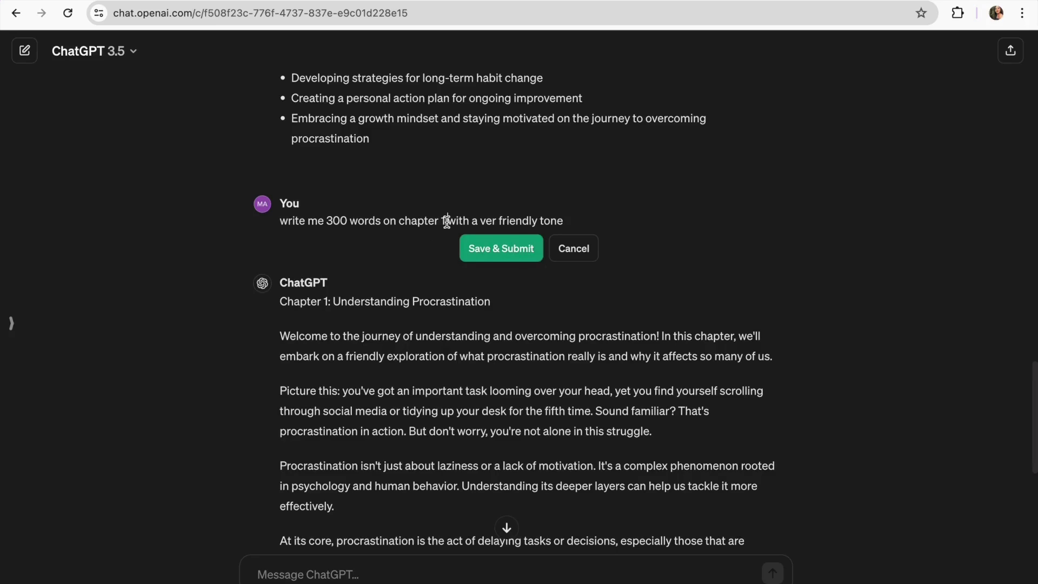
{"action": "key", "text": "BackSpace"}
{"action": "key", "text": "BackSpace"}
{"action": "type", "text": "2"}
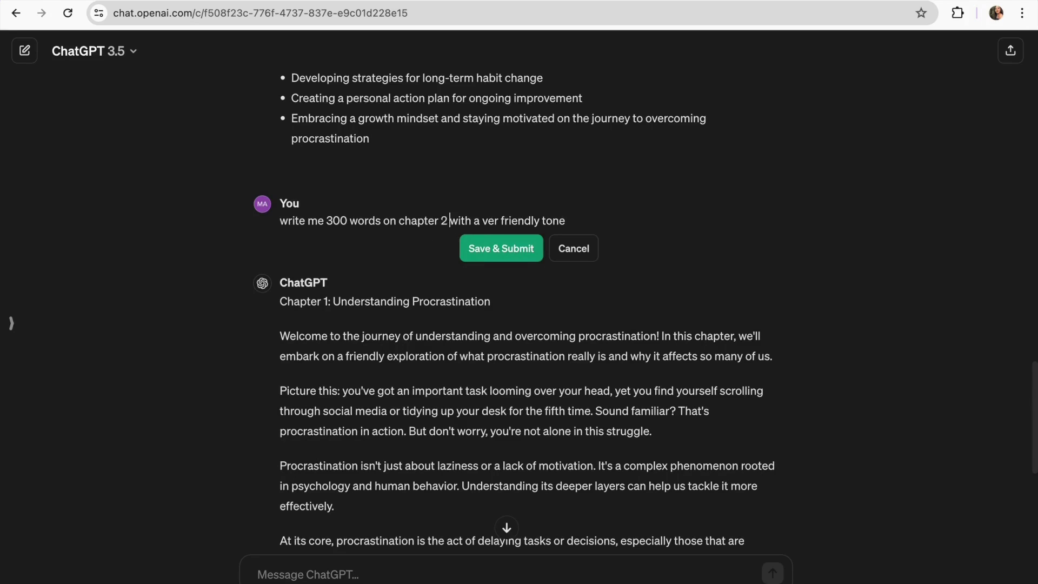
{"action": "key", "text": "Return"}
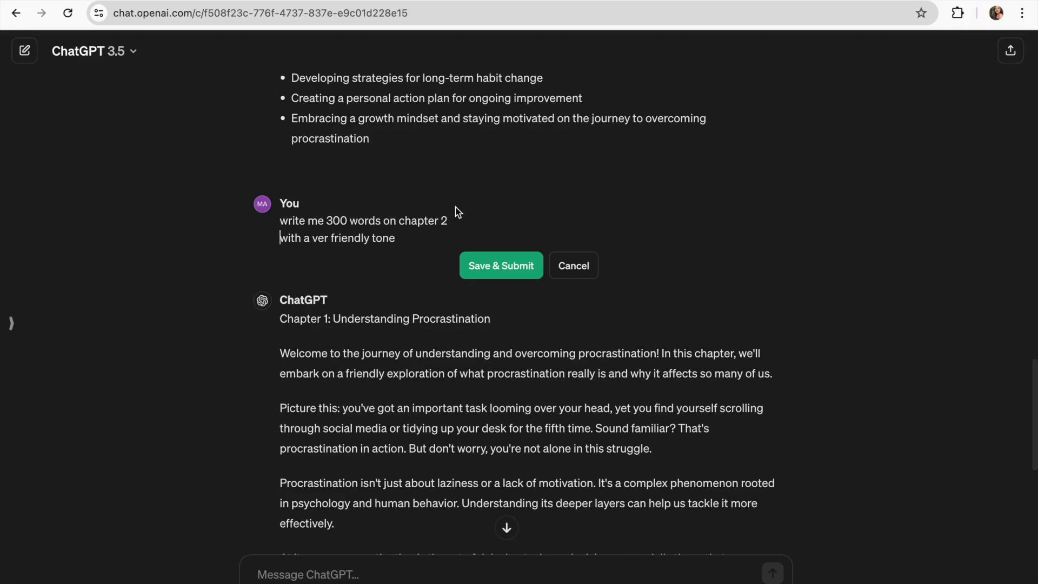
{"action": "key", "text": "BackSpace"}
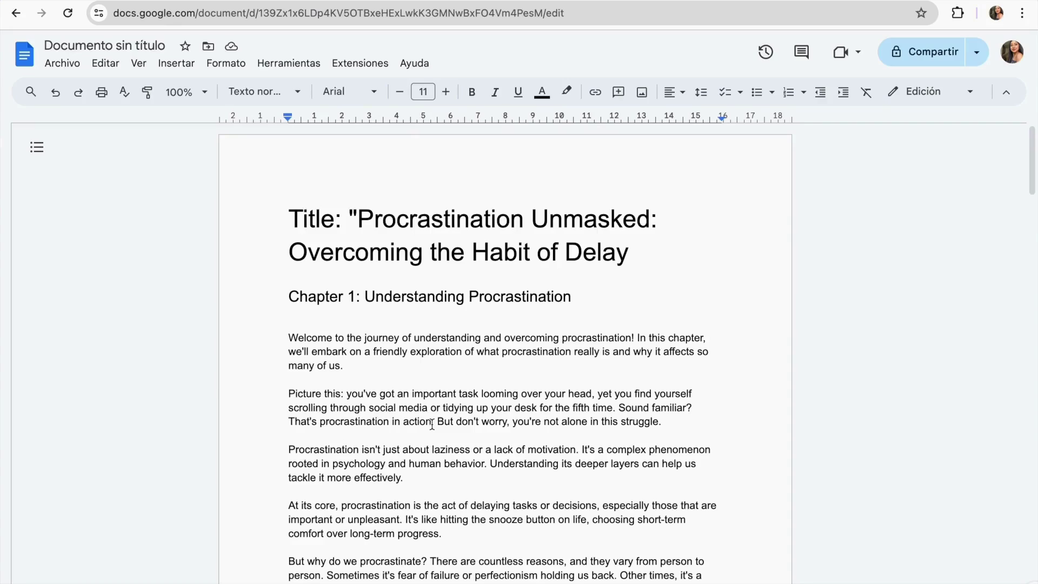
Step: Put the caret in the Título line so the doc becomes 'Procrastination Unmasked: Overcoming the Habit of Delay'
{"action": "left_click", "coordinate": [491, 218]}
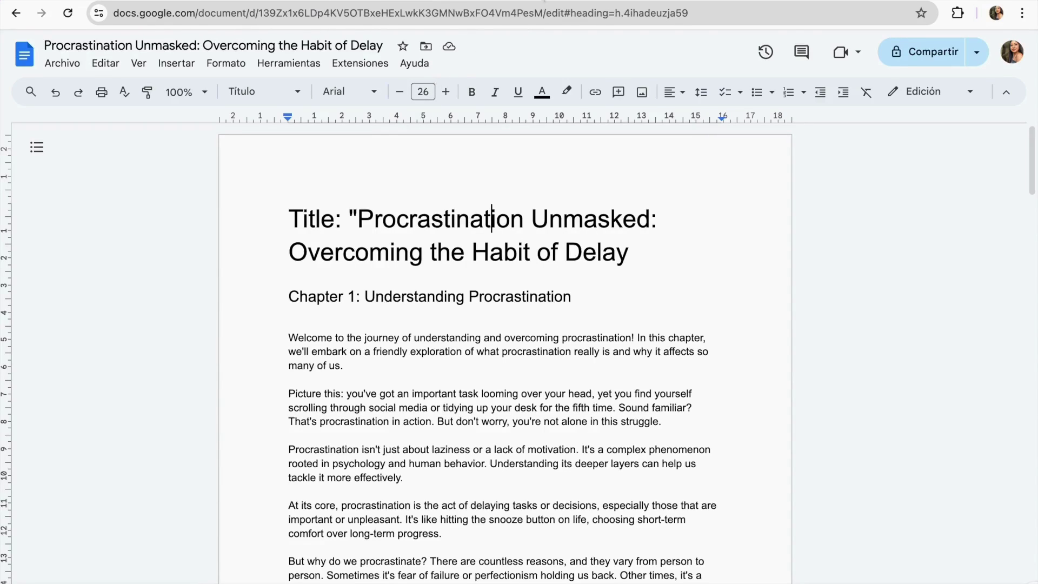
Step: Load the shared LET IT SNOW template link in a new tab and make the editable copy 'Copy of PRL_EBOOK'
{"action": "key", "text": "ctrl+t"}
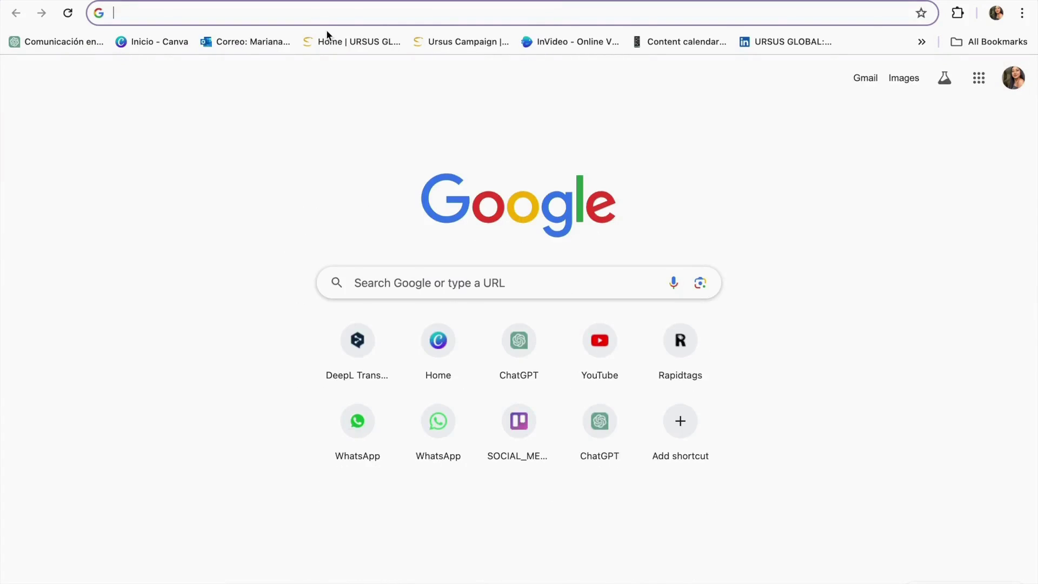
{"action": "type", "text": "https://www.canva.com/design/DAGC0lbxddY/9V8H2_g2lq-EjYQZOPK5Nw/view?utm_content=DAGC0lbxddY&utm_campaign=designshare&utm_medium=link&utm_source=publishsharelink&mode=preview"}
{"action": "key", "text": "Return"}
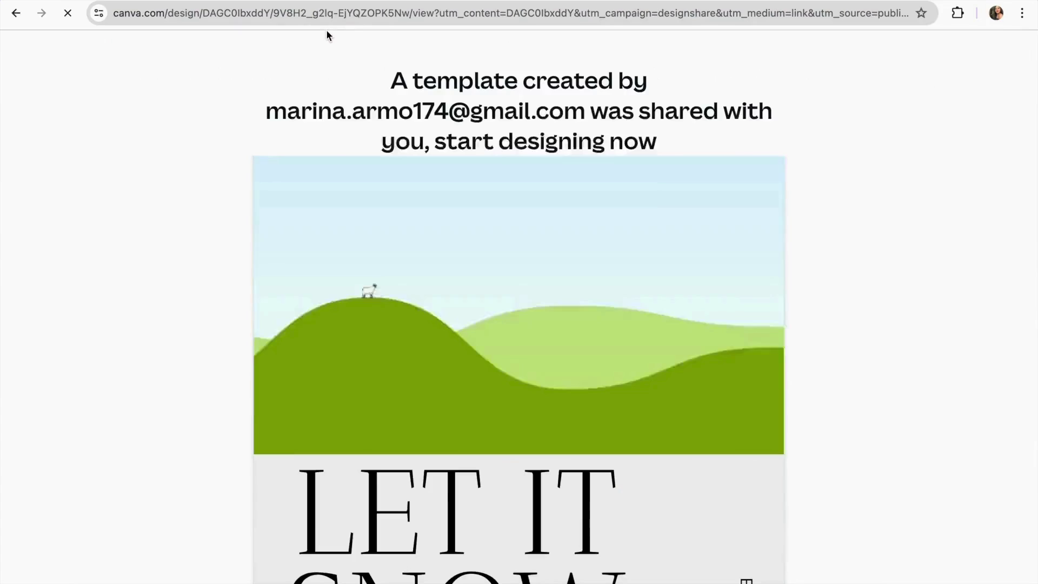
{"action": "scroll", "coordinate": [385, 177], "scroll_direction": "down", "scroll_amount": 2}
{"action": "scroll", "coordinate": [385, 178], "scroll_direction": "down", "scroll_amount": 1}
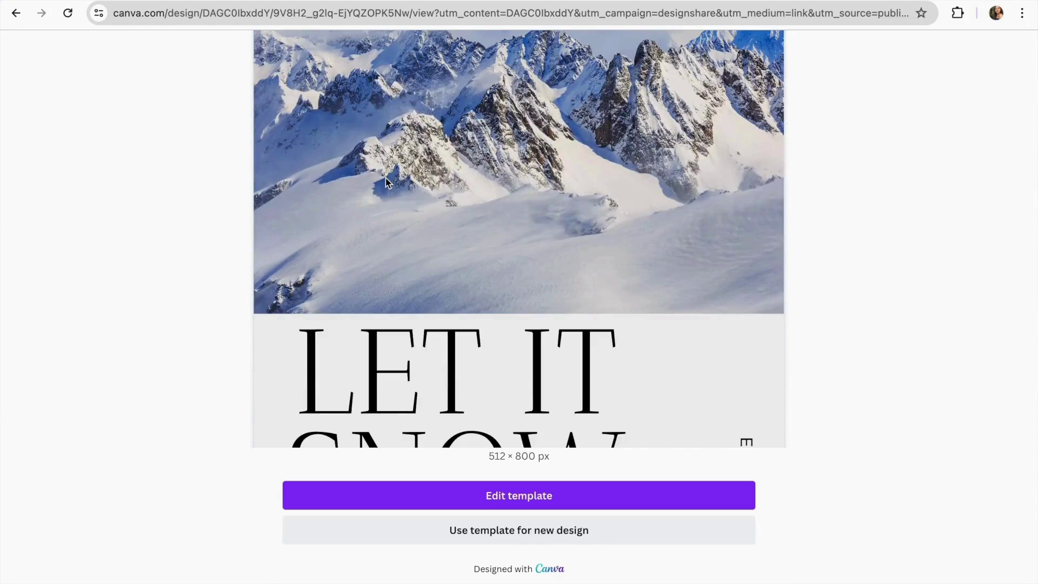
{"action": "left_click", "coordinate": [468, 532]}
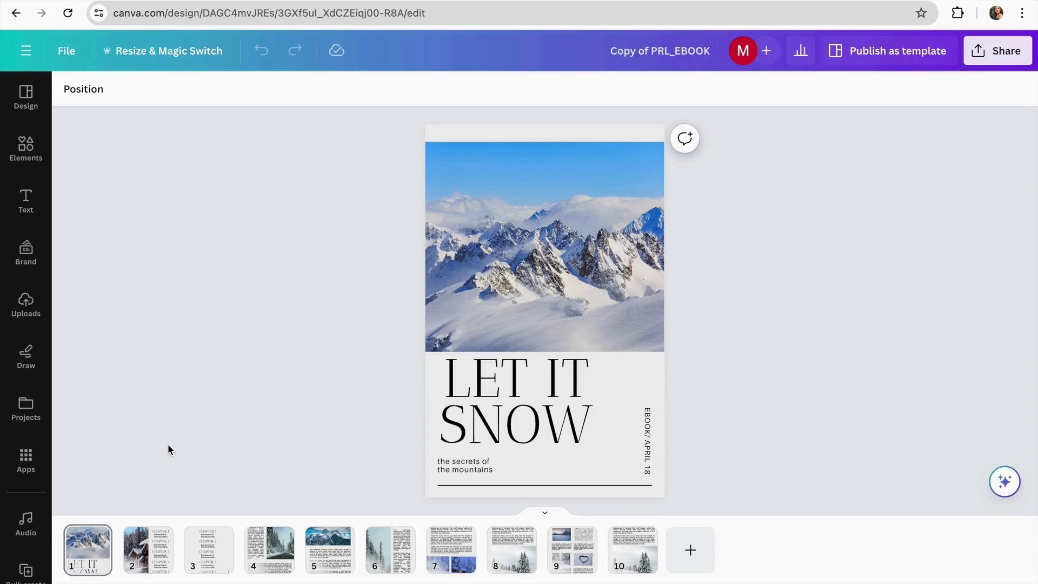
Step: Review page 4 of the ebook and its page options, then return to the cover page
{"action": "left_click", "coordinate": [270, 549]}
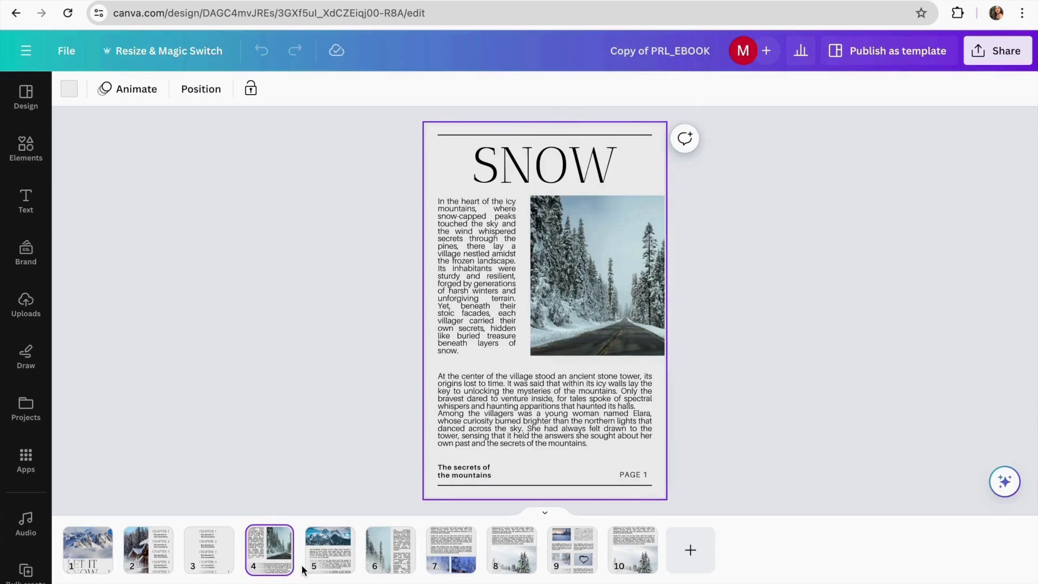
{"action": "left_click", "coordinate": [278, 536]}
{"action": "left_click", "coordinate": [162, 447]}
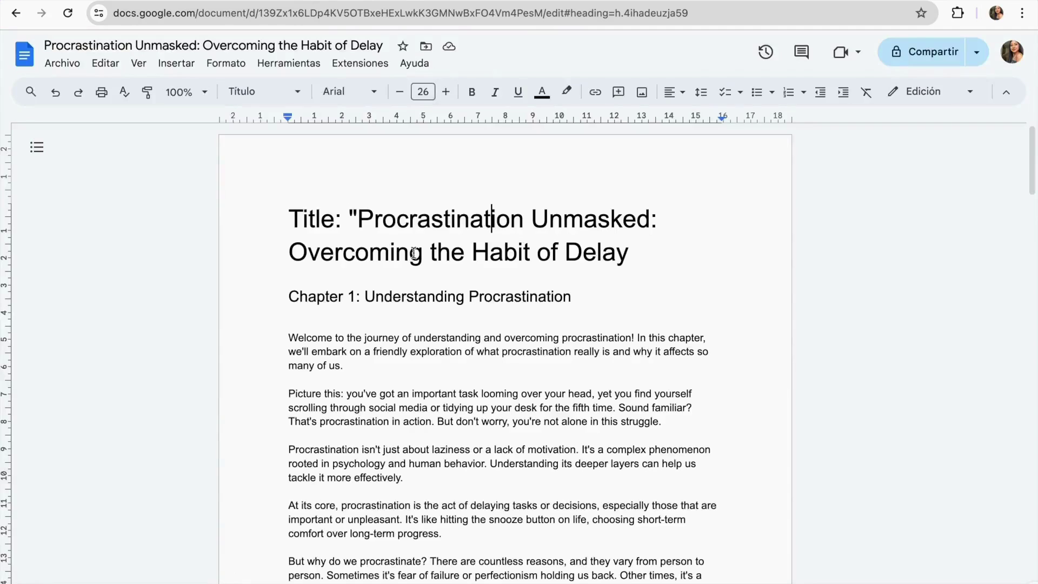
{"action": "scroll", "coordinate": [452, 406], "scroll_direction": "down", "scroll_amount": 4}
{"action": "scroll", "coordinate": [451, 405], "scroll_direction": "down", "scroll_amount": 3}
{"action": "scroll", "coordinate": [451, 406], "scroll_direction": "up", "scroll_amount": 5}
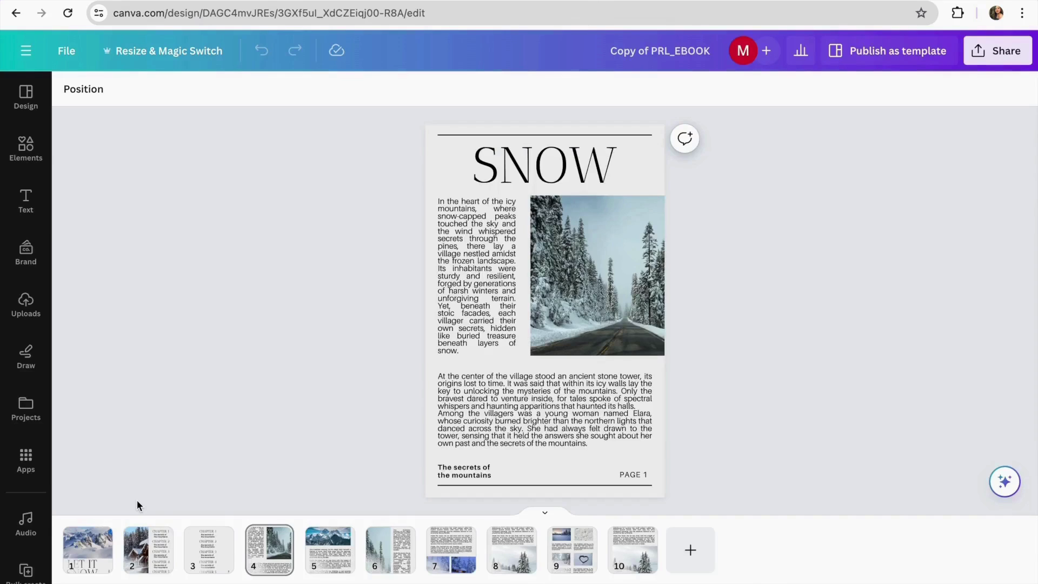
{"action": "left_click", "coordinate": [90, 543]}
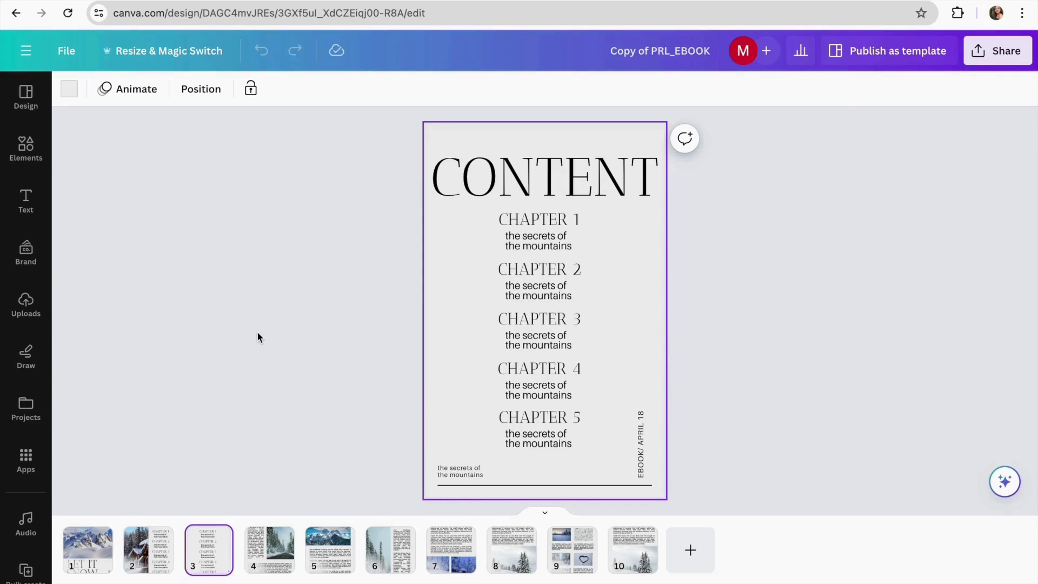
Step: Link the contents page's CHAPTER 1 heading to page '4 - Untitled' and confirm it
{"action": "left_click", "coordinate": [257, 333]}
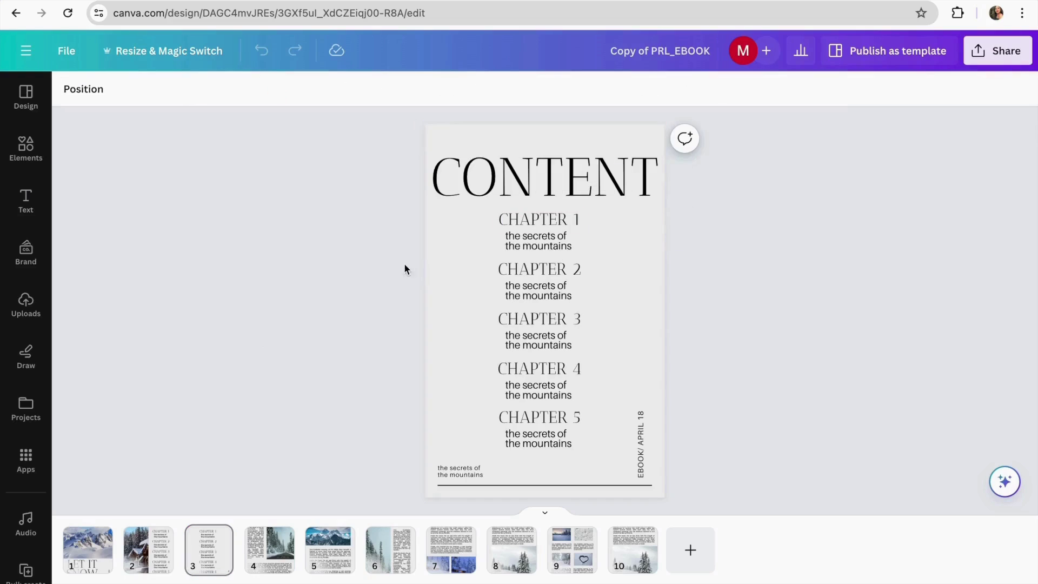
{"action": "left_click", "coordinate": [534, 226]}
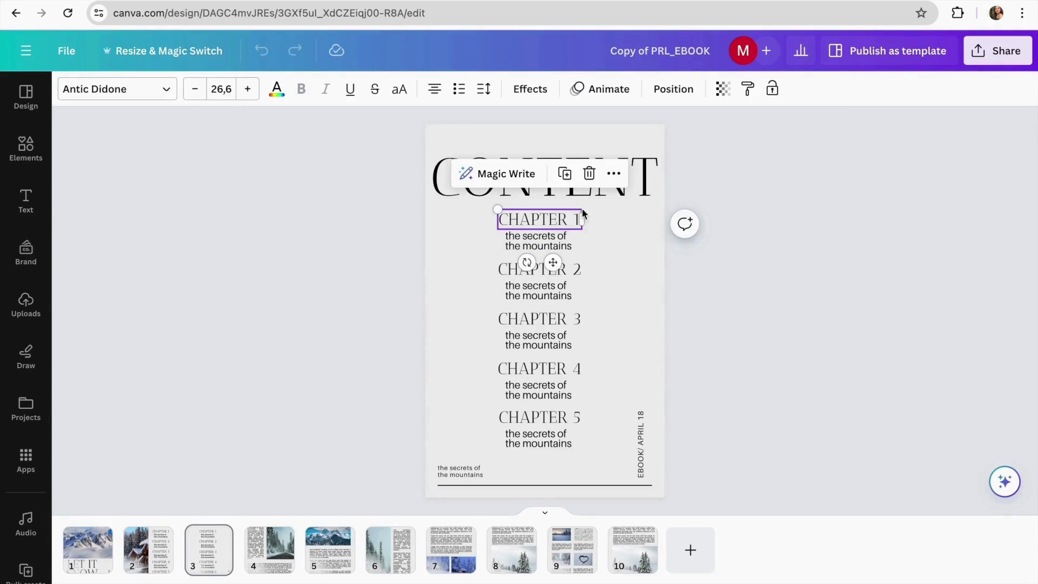
{"action": "left_click", "coordinate": [614, 173]}
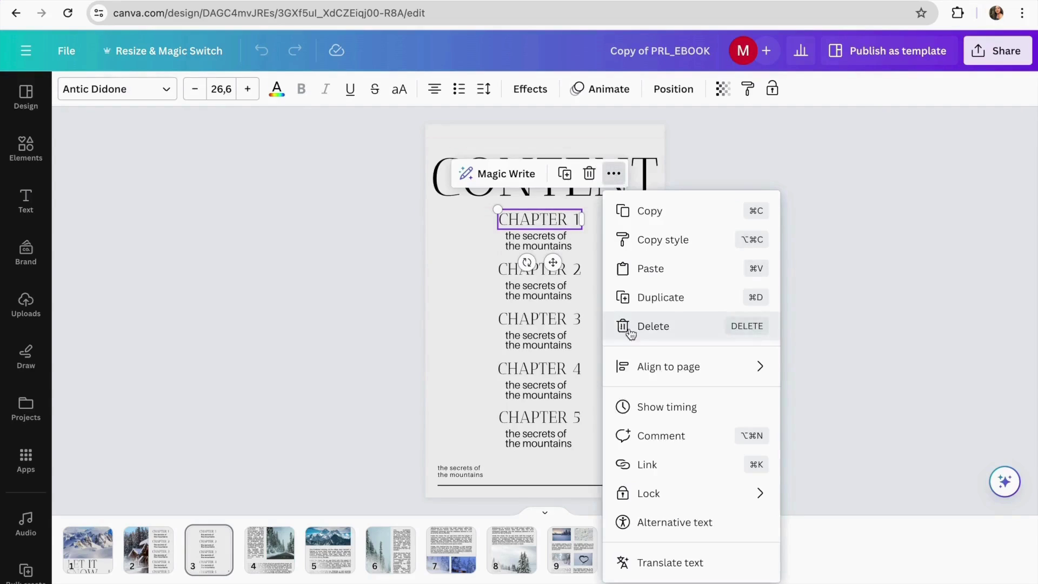
{"action": "left_click", "coordinate": [666, 465]}
{"action": "scroll", "coordinate": [678, 341], "scroll_direction": "down", "scroll_amount": 3}
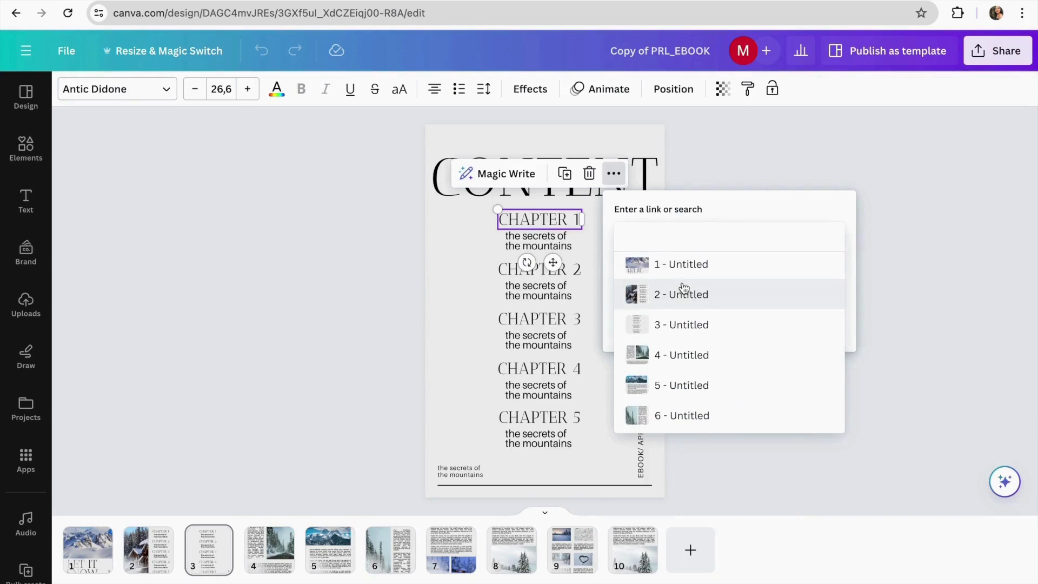
{"action": "scroll", "coordinate": [684, 289], "scroll_direction": "down", "scroll_amount": 1}
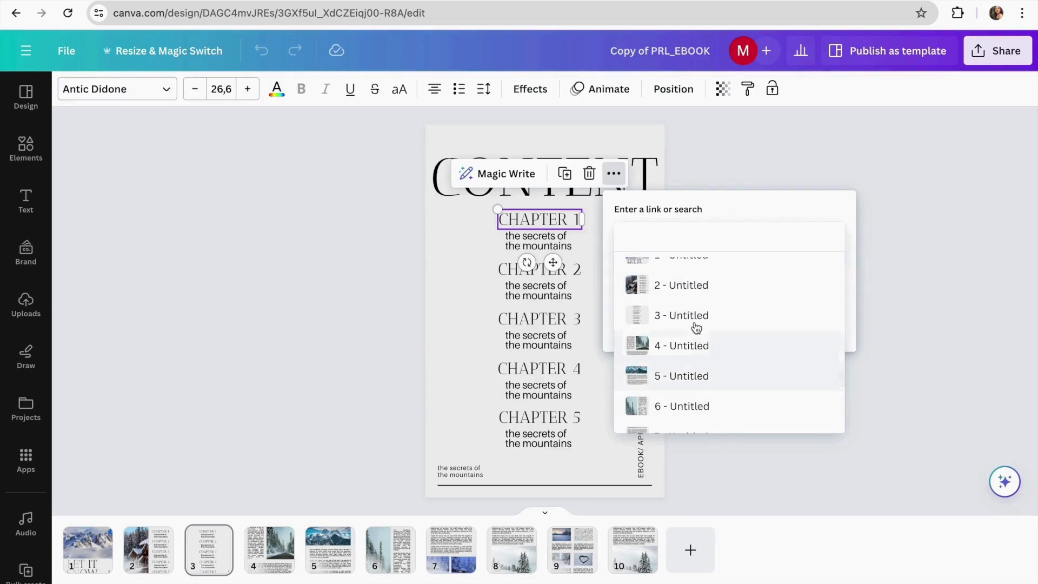
{"action": "scroll", "coordinate": [696, 328], "scroll_direction": "down", "scroll_amount": 2}
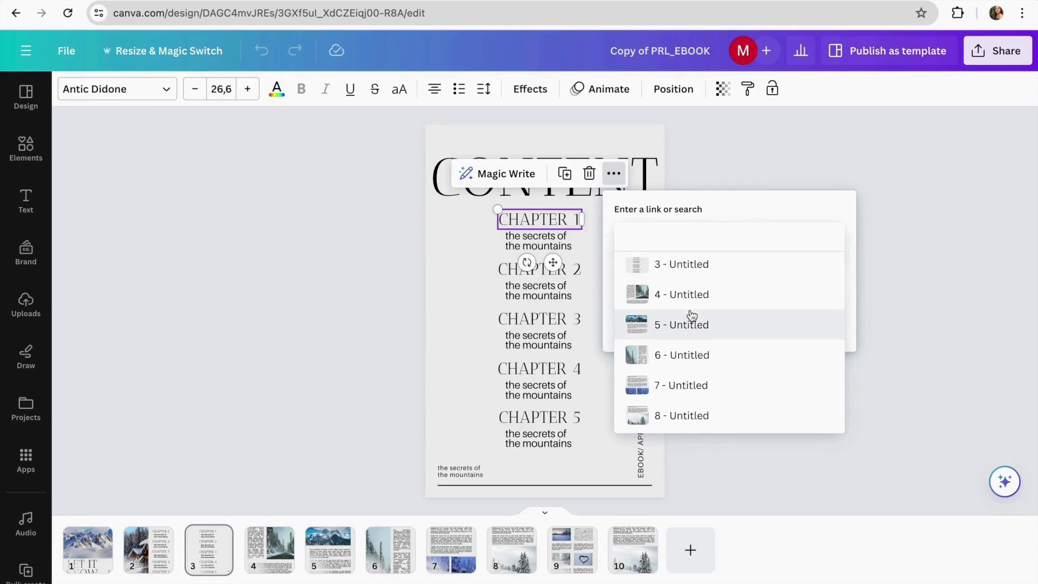
{"action": "scroll", "coordinate": [676, 303], "scroll_direction": "up", "scroll_amount": 1}
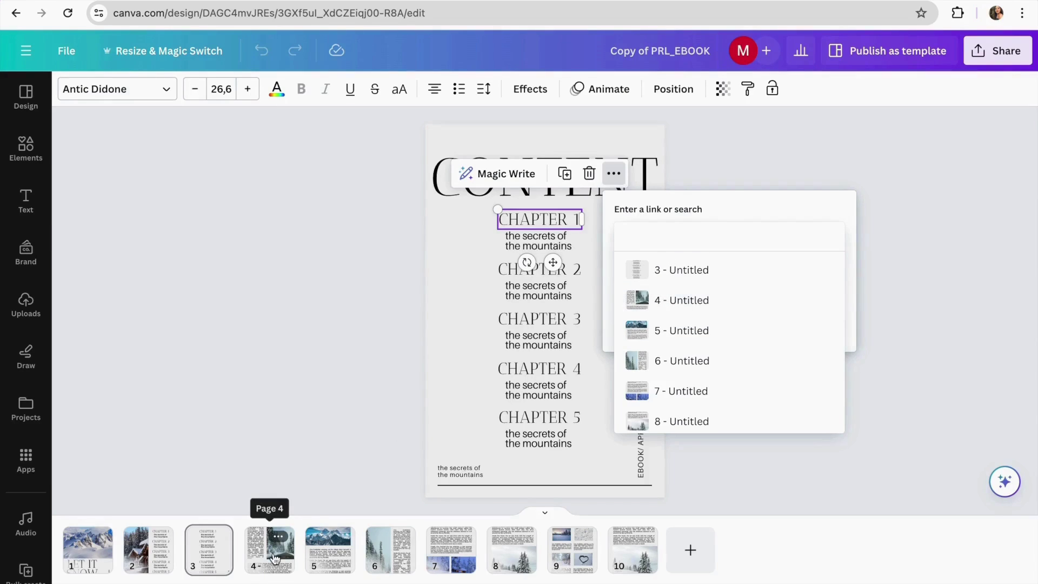
{"action": "left_click", "coordinate": [666, 300]}
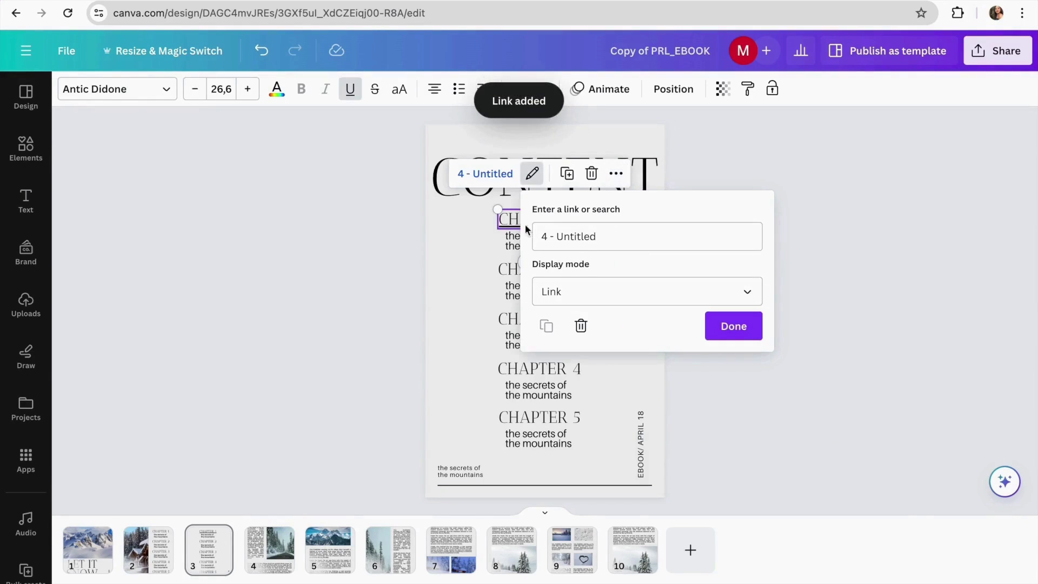
{"action": "left_click", "coordinate": [734, 326]}
Step: Remove the underline from CHAPTER 1 and follow its link to check it reaches page 4
{"action": "left_click", "coordinate": [447, 248]}
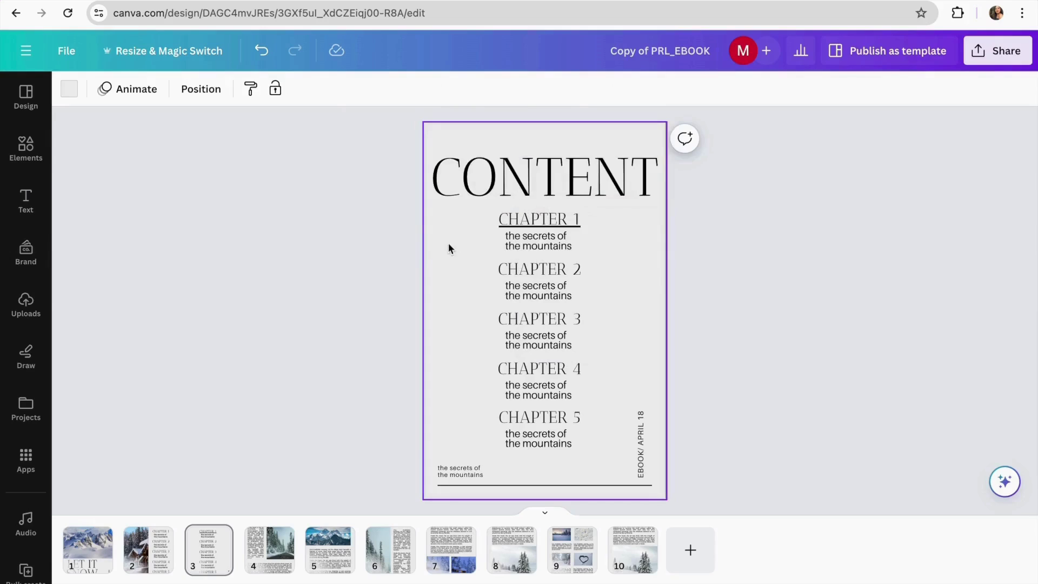
{"action": "left_click", "coordinate": [534, 224]}
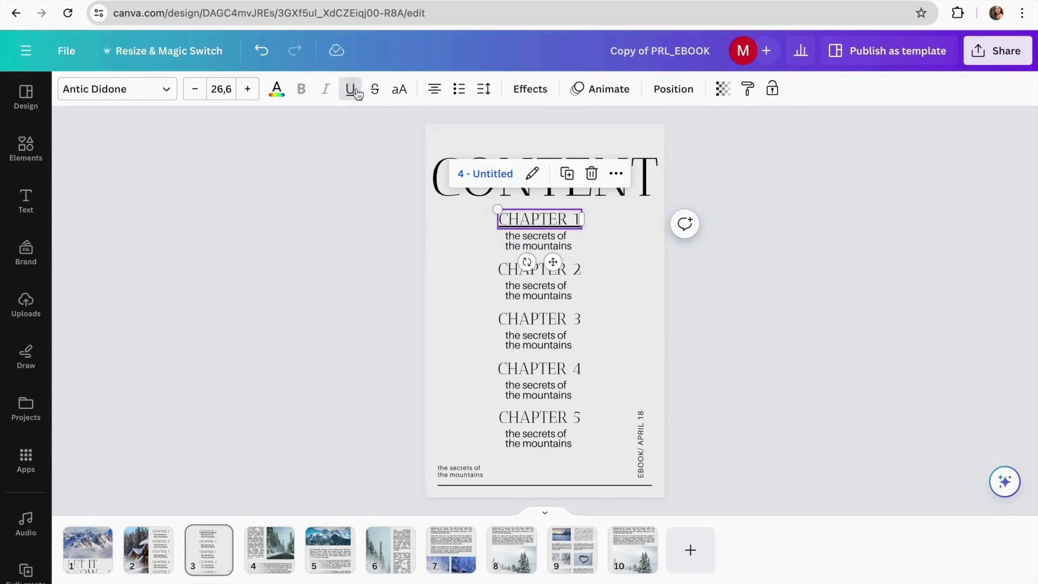
{"action": "left_click", "coordinate": [351, 93]}
{"action": "left_click", "coordinate": [382, 294]}
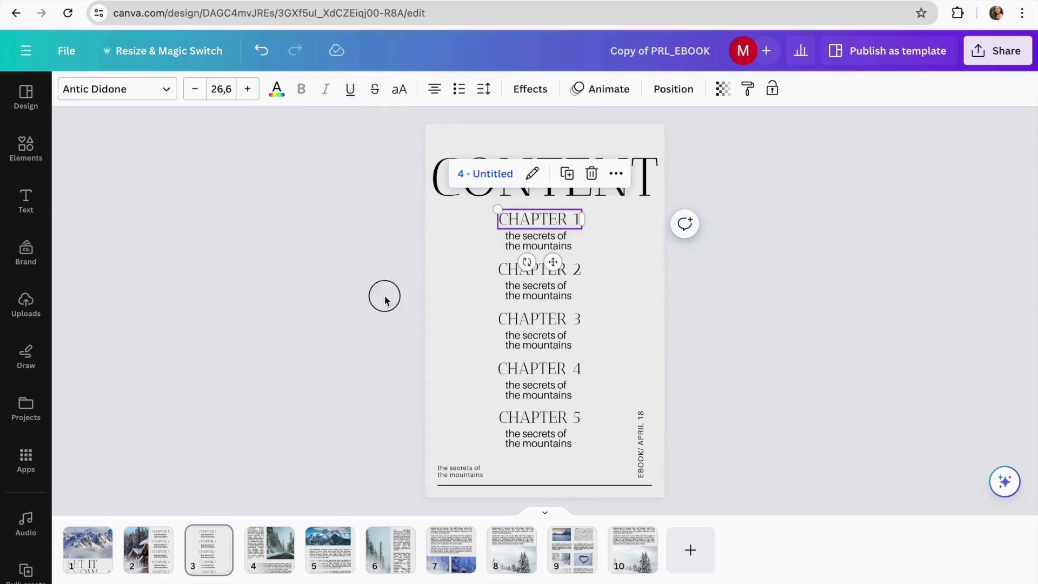
{"action": "left_click", "coordinate": [528, 223]}
{"action": "left_click", "coordinate": [489, 174]}
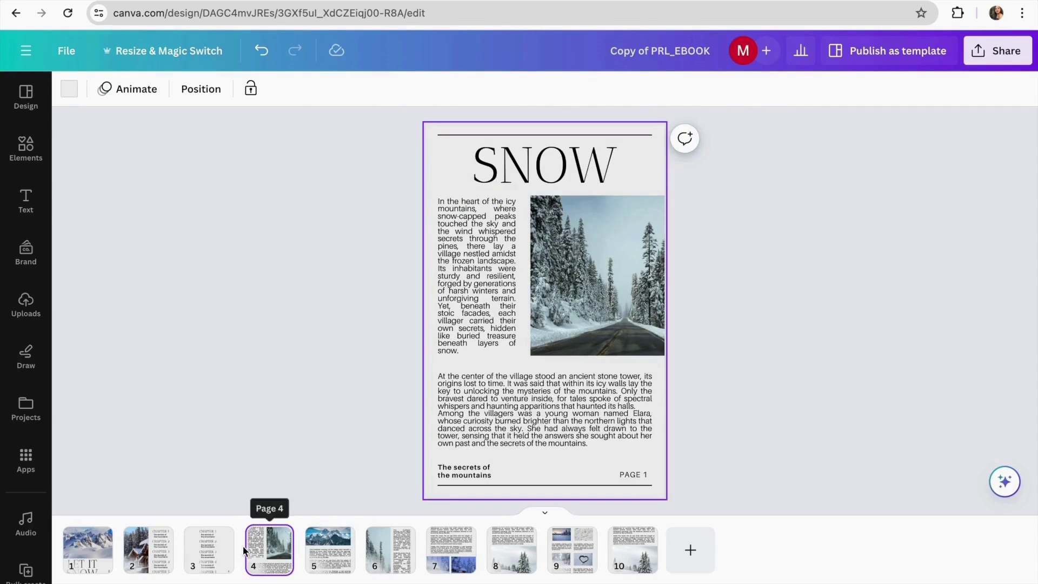
Step: Return to the ebook's contents page and scroll to the 'CONTENT' page with the mountain photo
{"action": "key", "text": "Page_Up"}
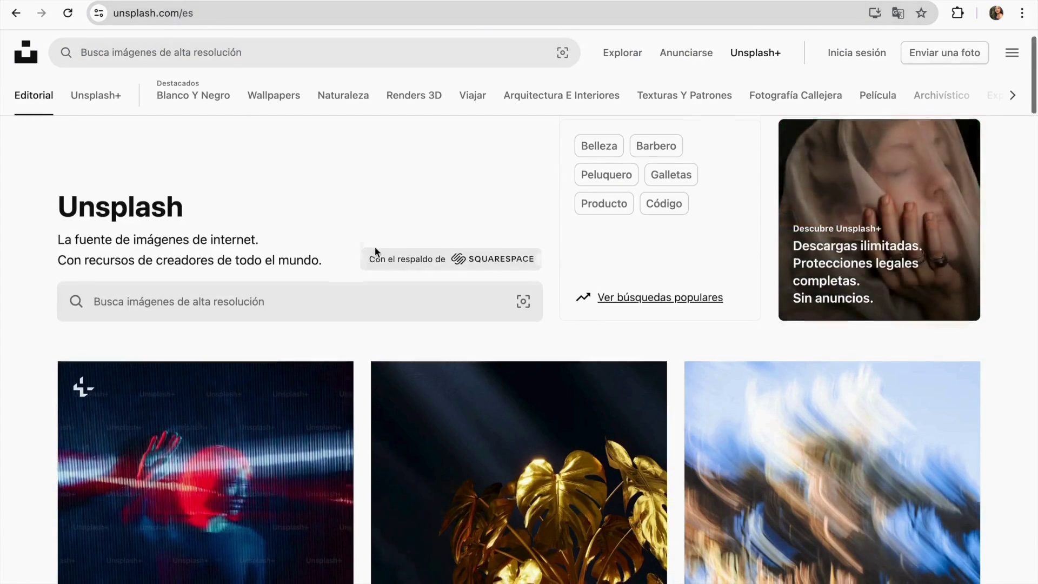
{"action": "scroll", "coordinate": [375, 248], "scroll_direction": "down", "scroll_amount": 2}
{"action": "scroll", "coordinate": [375, 249], "scroll_direction": "up", "scroll_amount": 2}
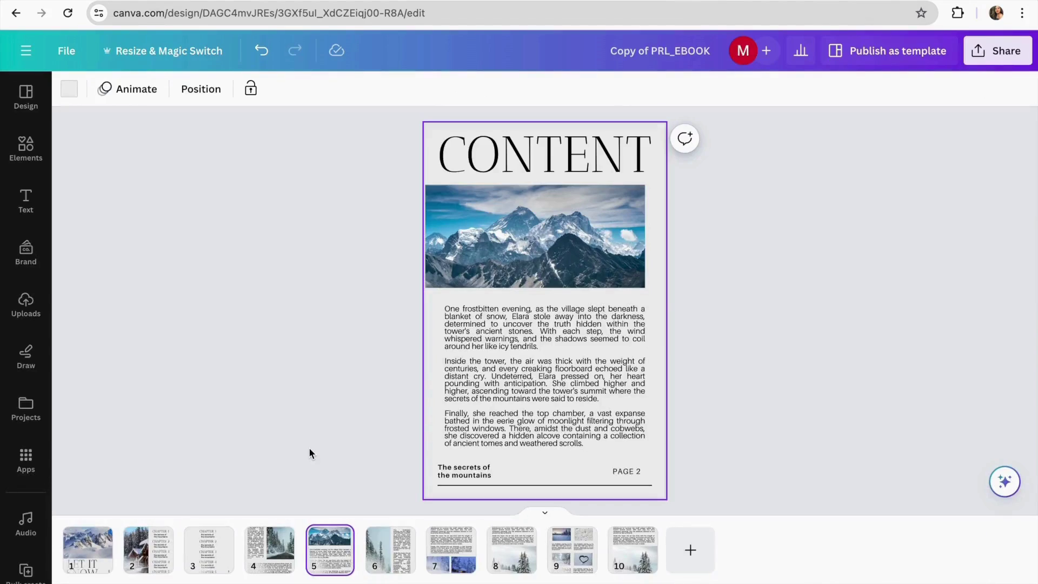